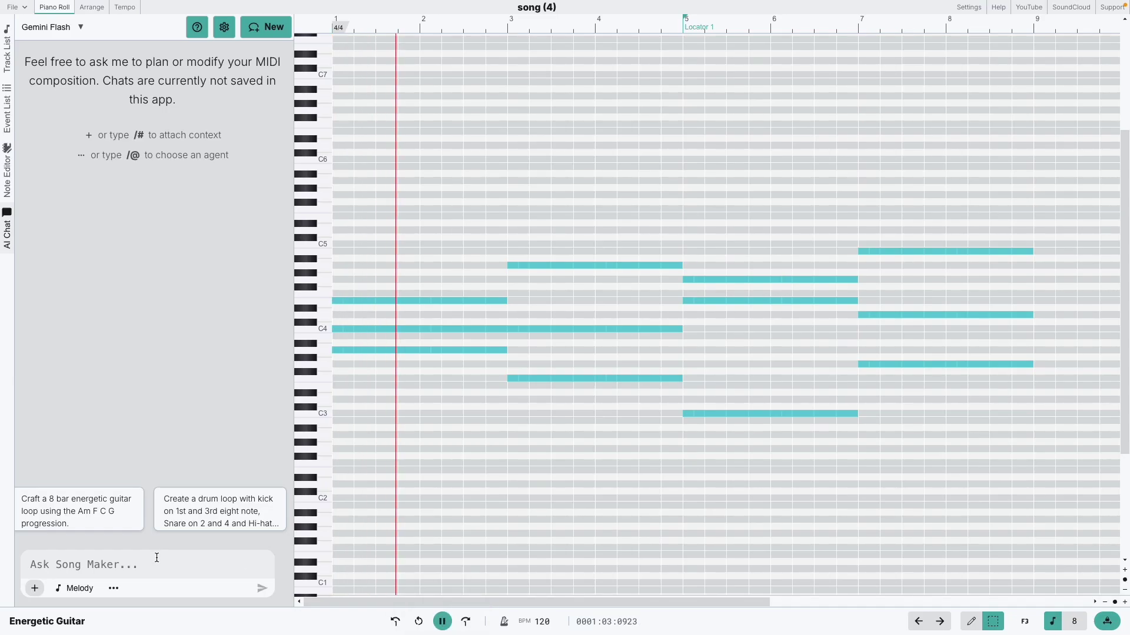
- Send 'Add a gap after every third note and make the 4th note longer' in Ask Song Maker
click(157, 557)
text(Add a )
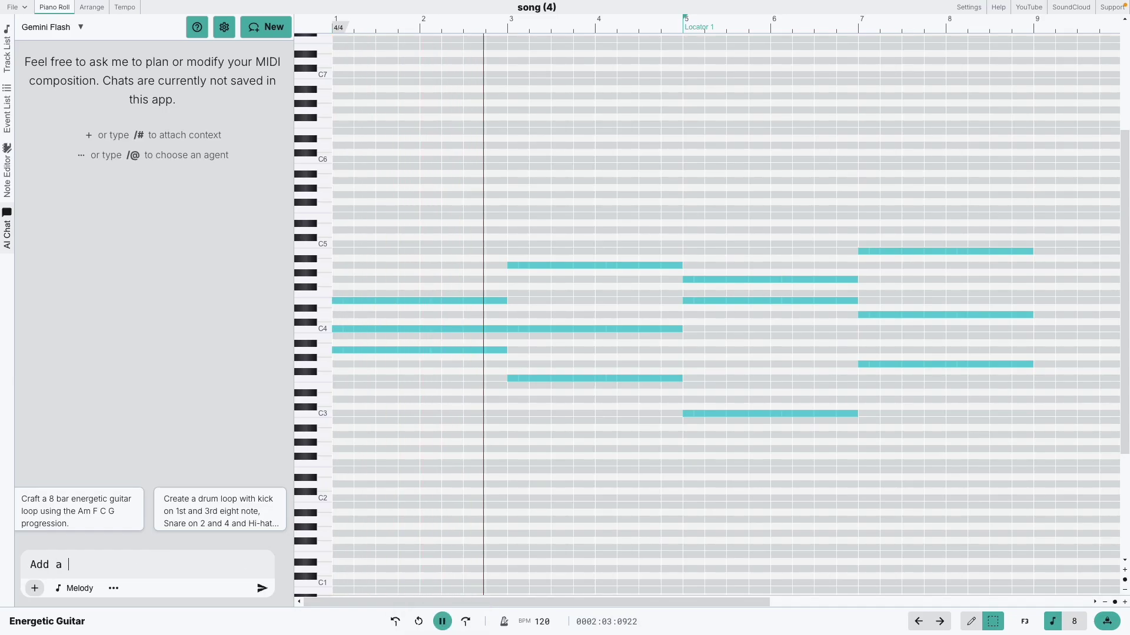
text(gap afte)
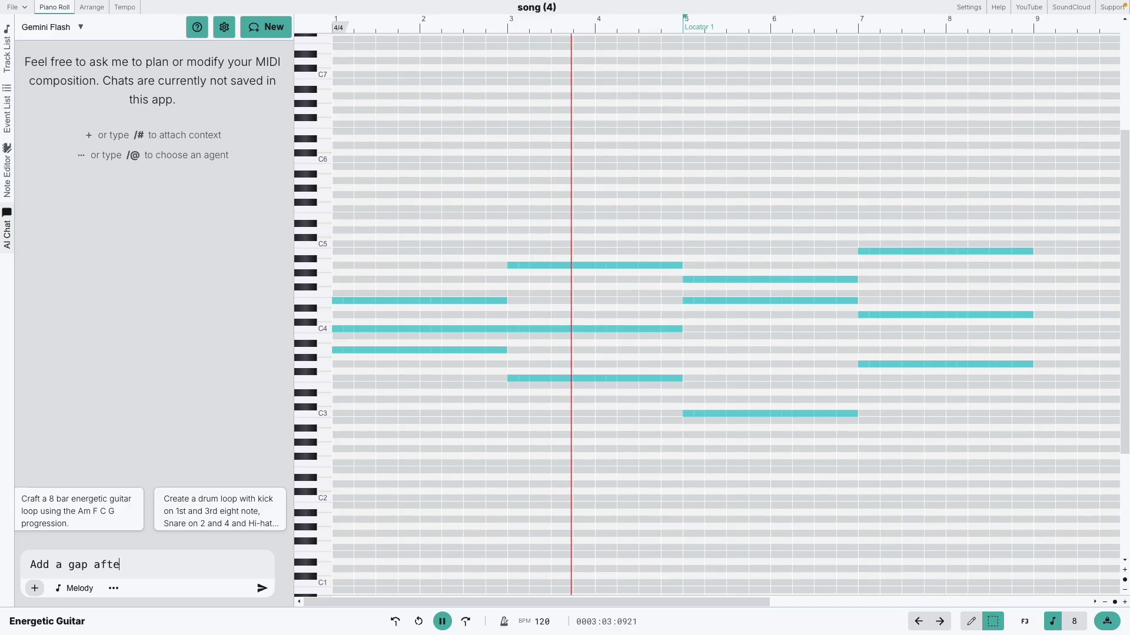
text(r every )
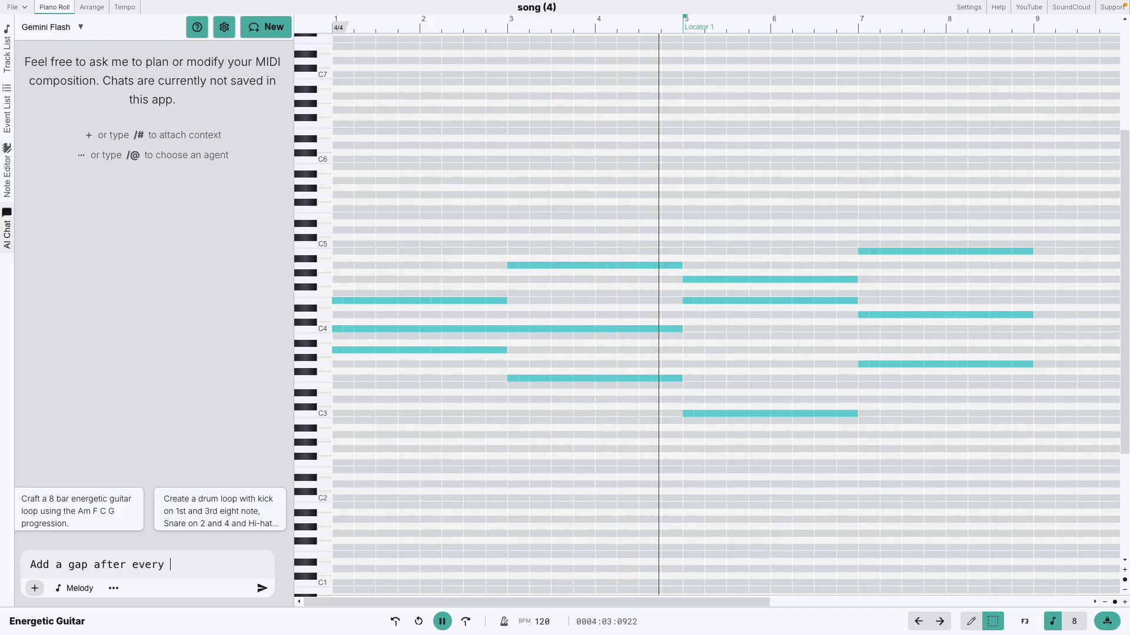
text(thing)
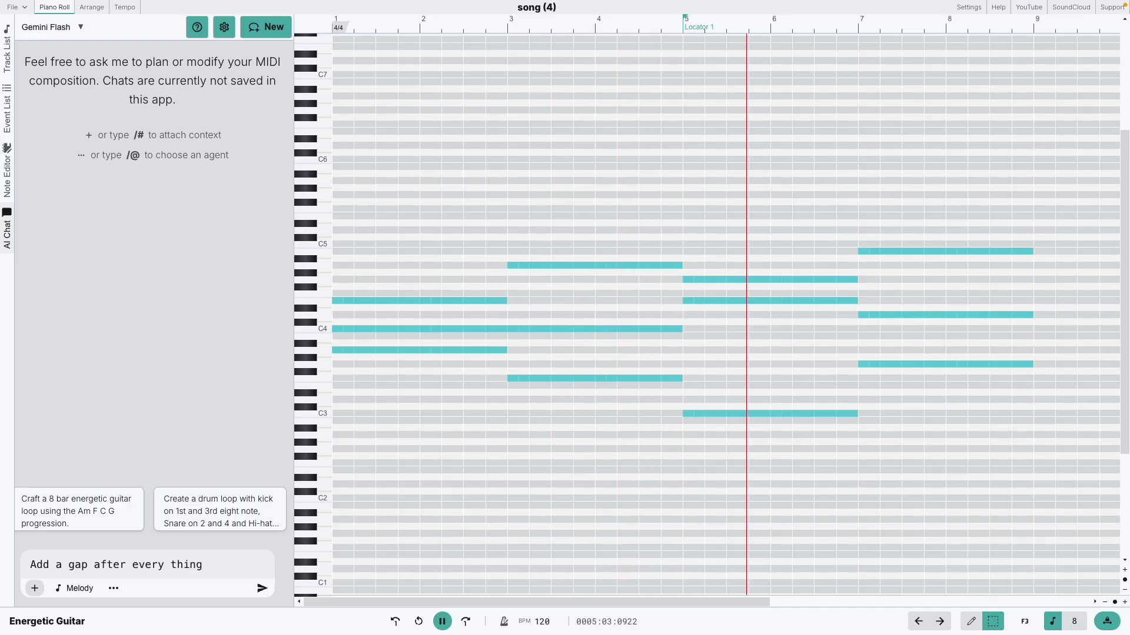
key(BackSpace)
key(BackSpace)
key(BackSpace)
text(ird )
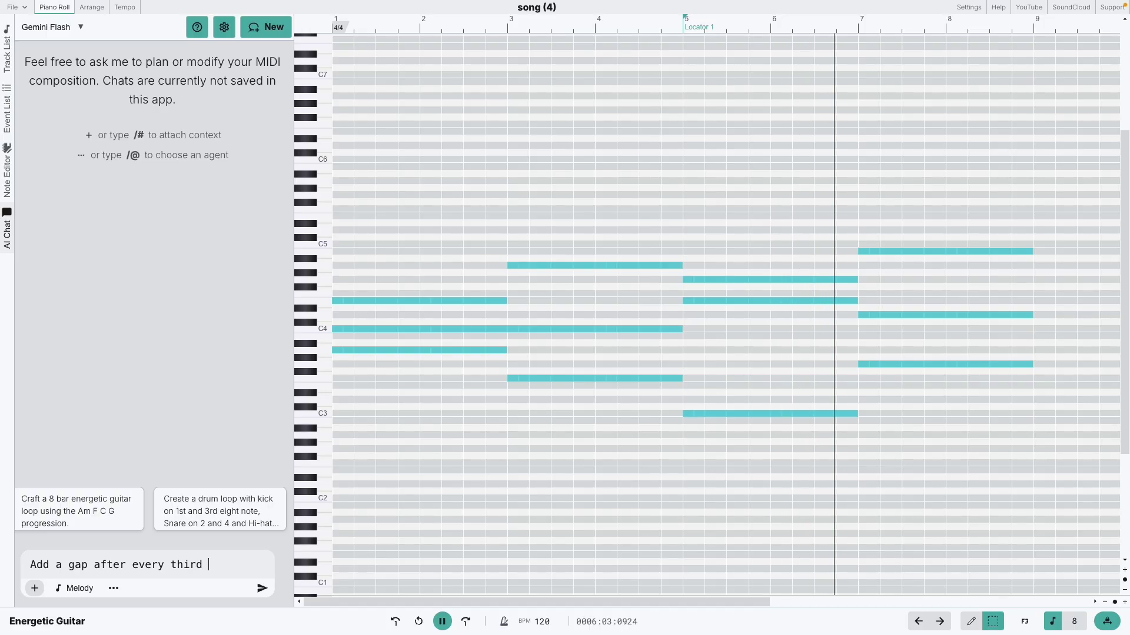
text(note and)
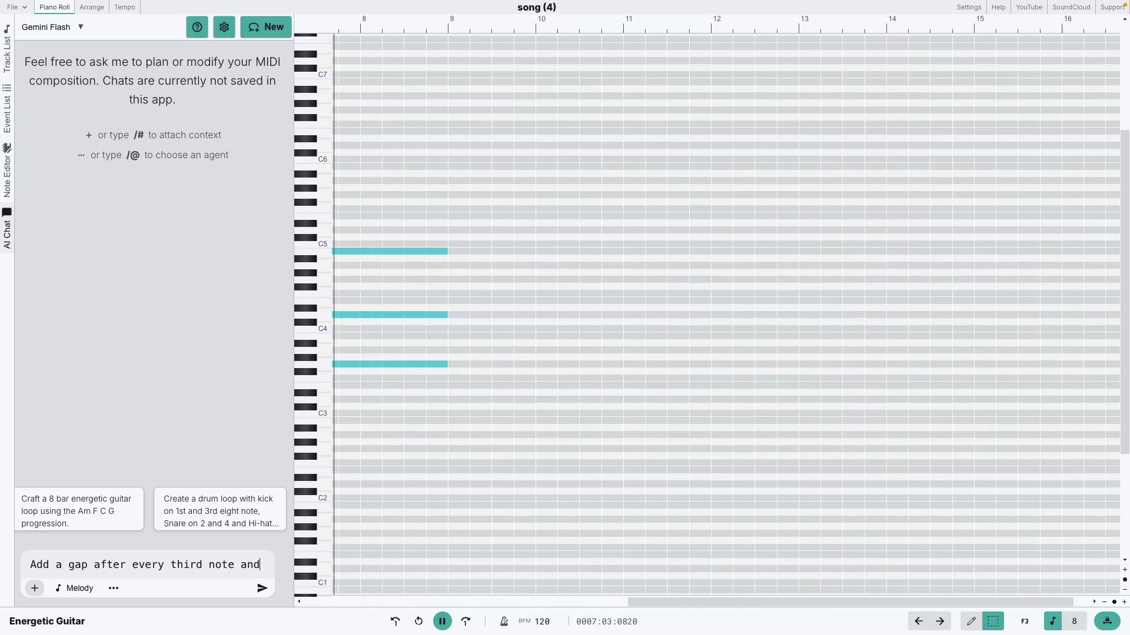
text( make the 4t)
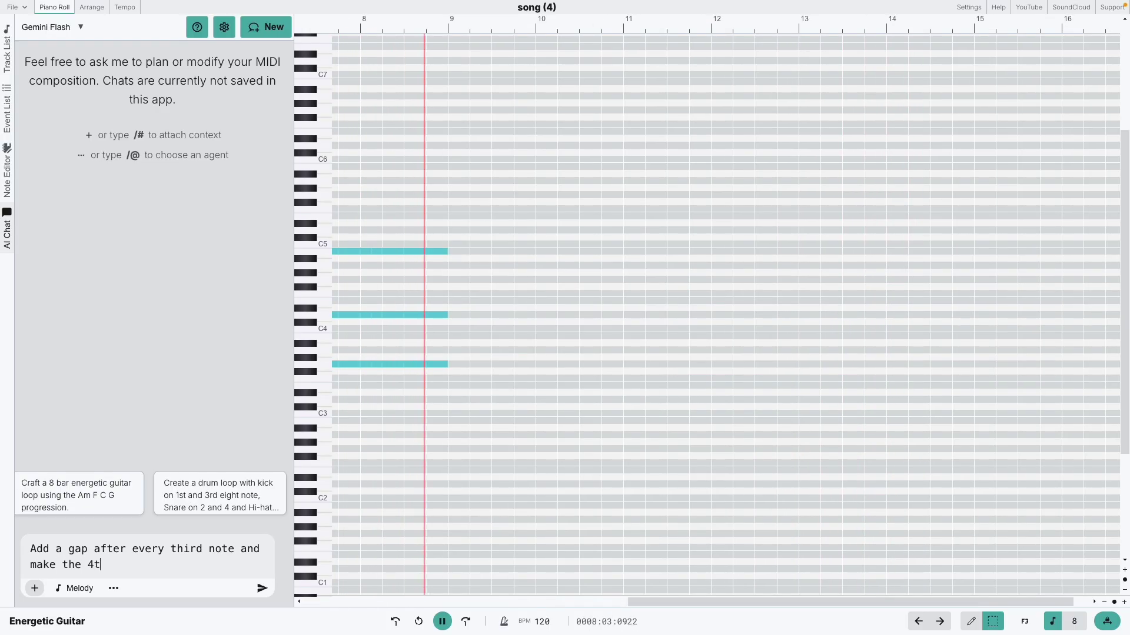
text(h note longer)
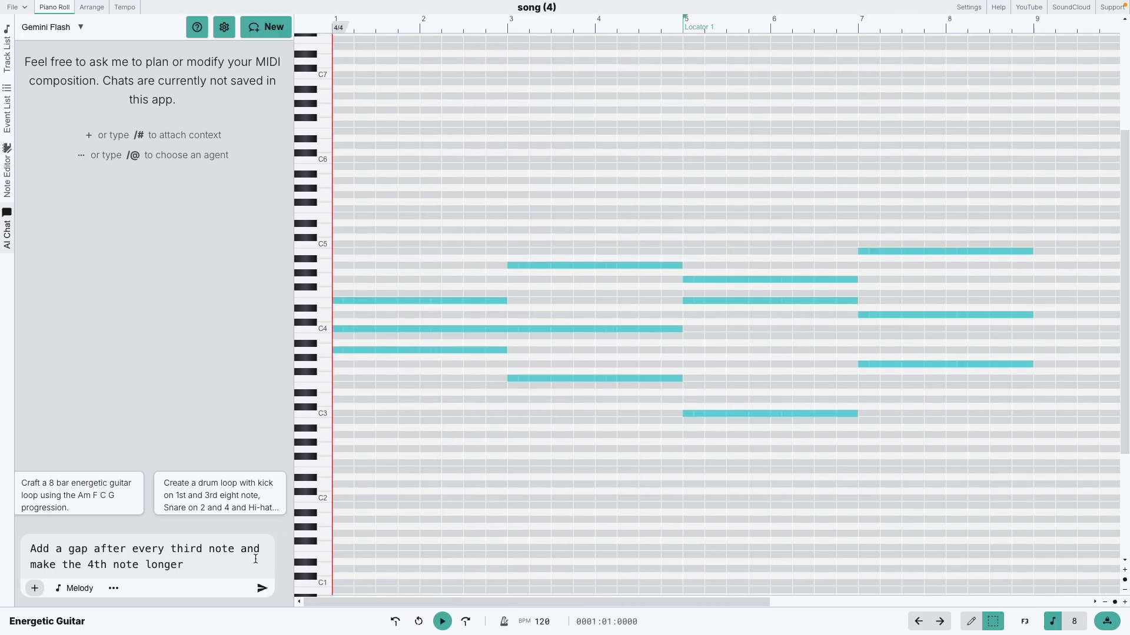
key(Return)
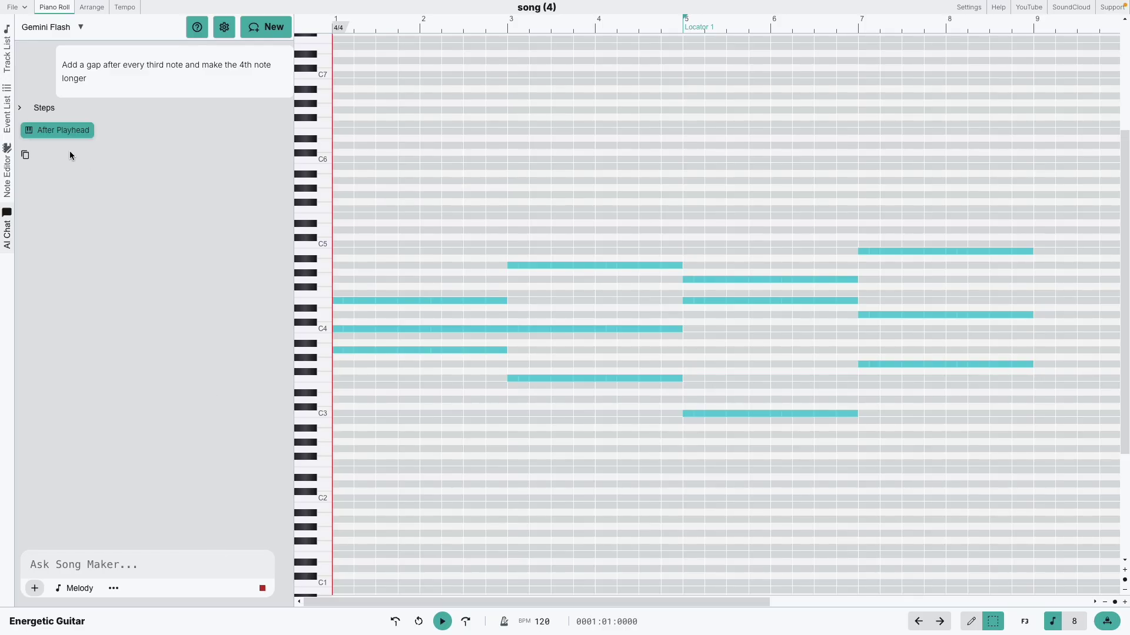
- Check the assistant's steps and play back bars 1–4 with rests after every third chord
click(45, 110)
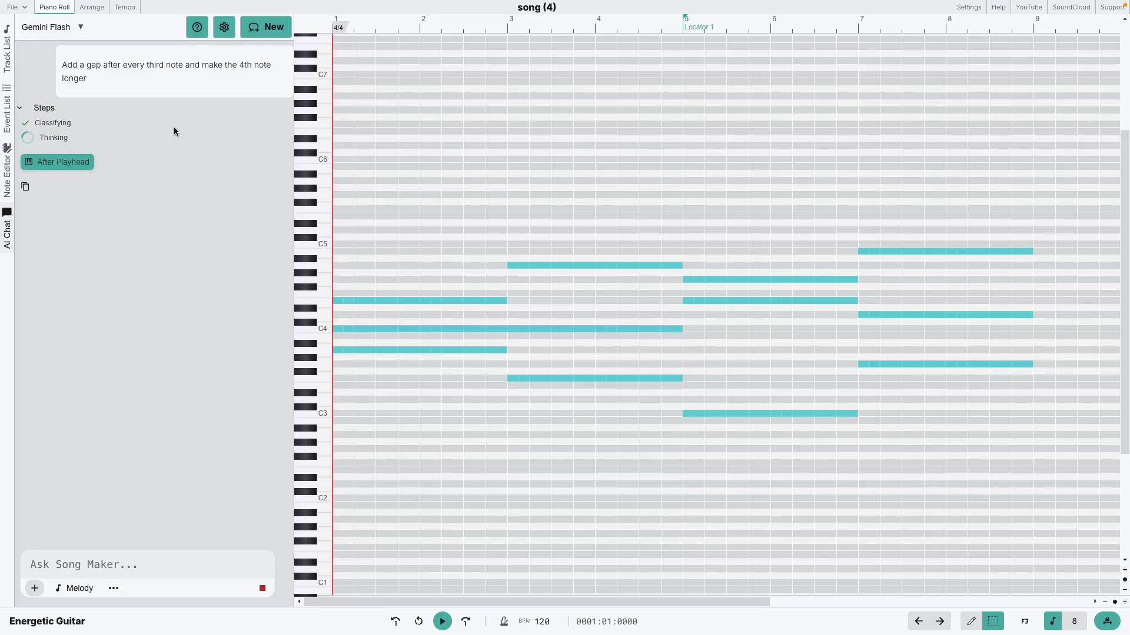
click(52, 112)
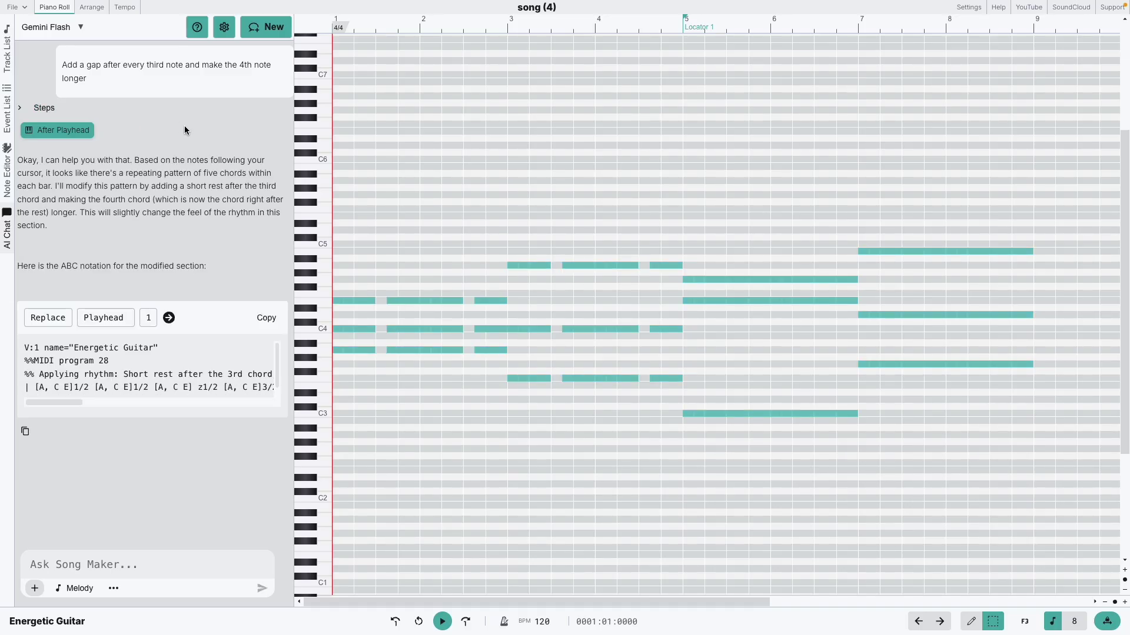
click(442, 621)
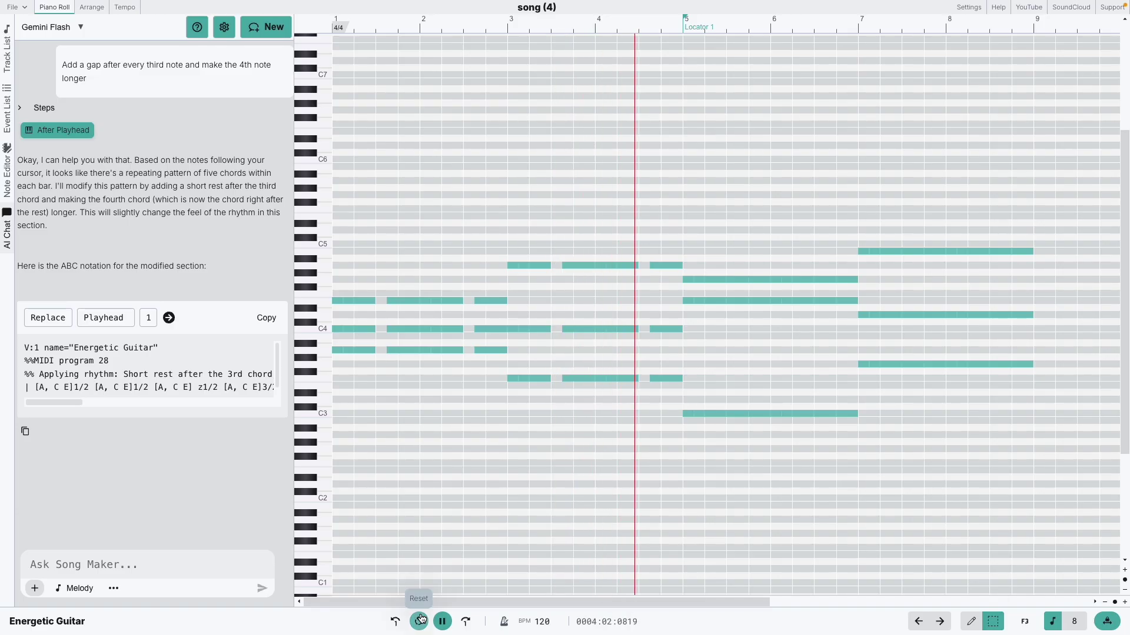
- Select the bar 1–4 chords and ask for an ascending arpeggio keeping the same phrasing
click(686, 228)
drag(686, 229, 321, 431)
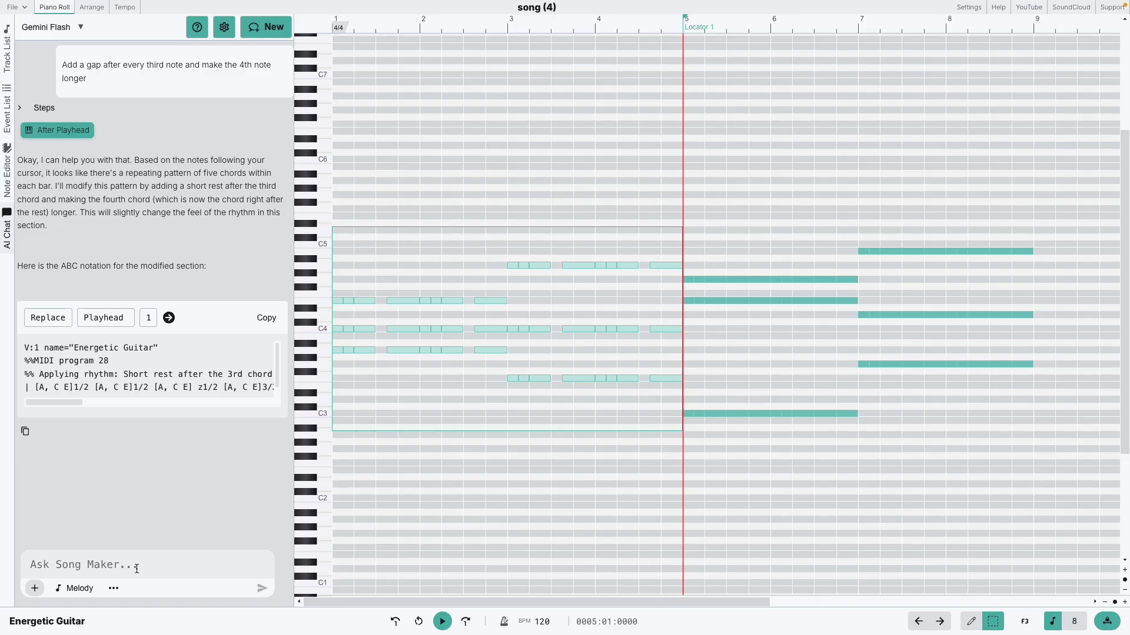
click(137, 565)
text(Now replace the chords selected)
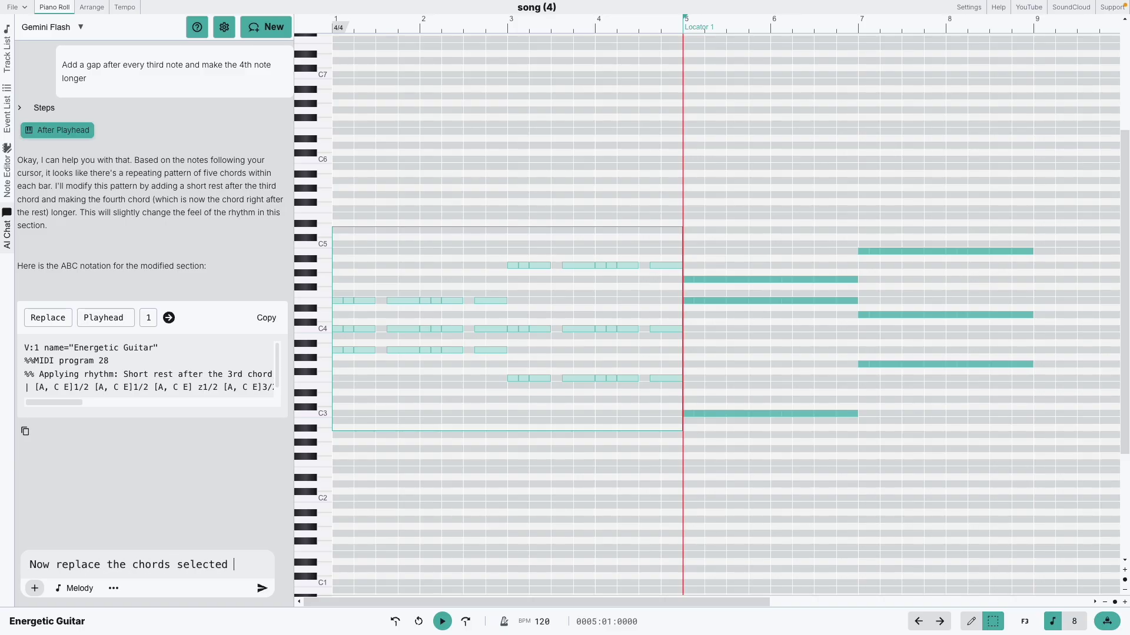
text( with an ascending arp)
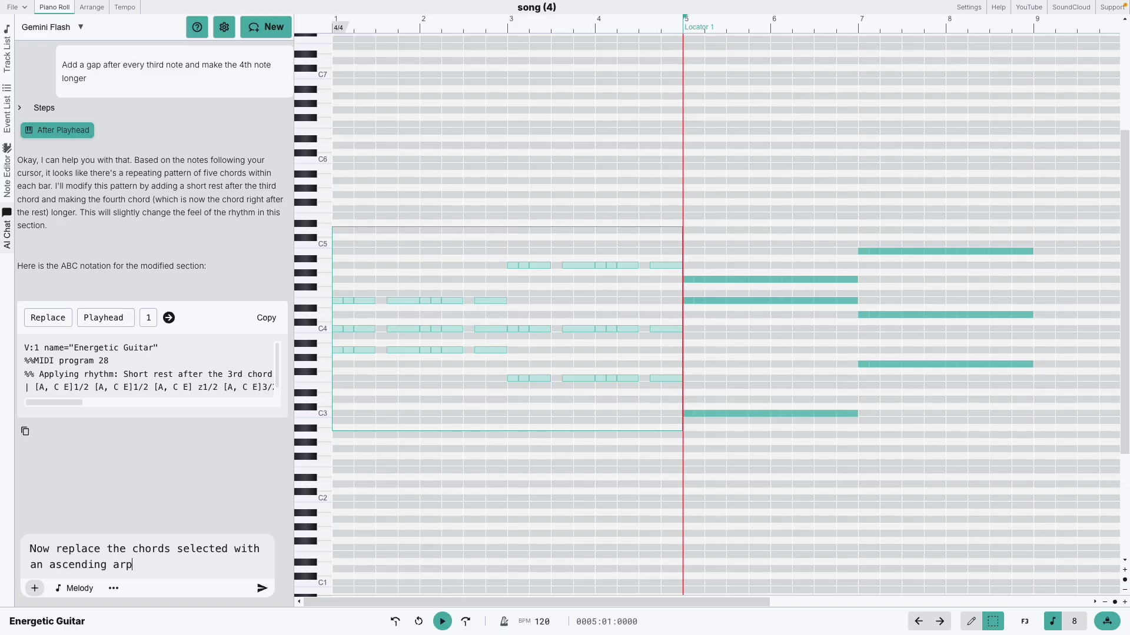
text(eggio, make sure to keep same phrasing. Be creativ)
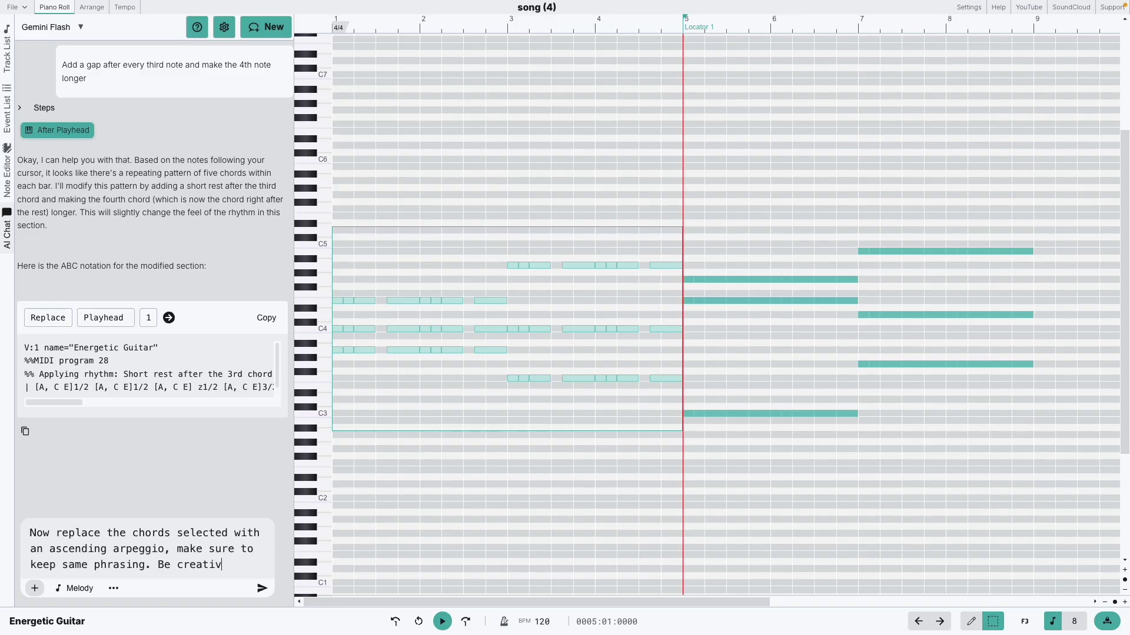
text(e)
key(Return)
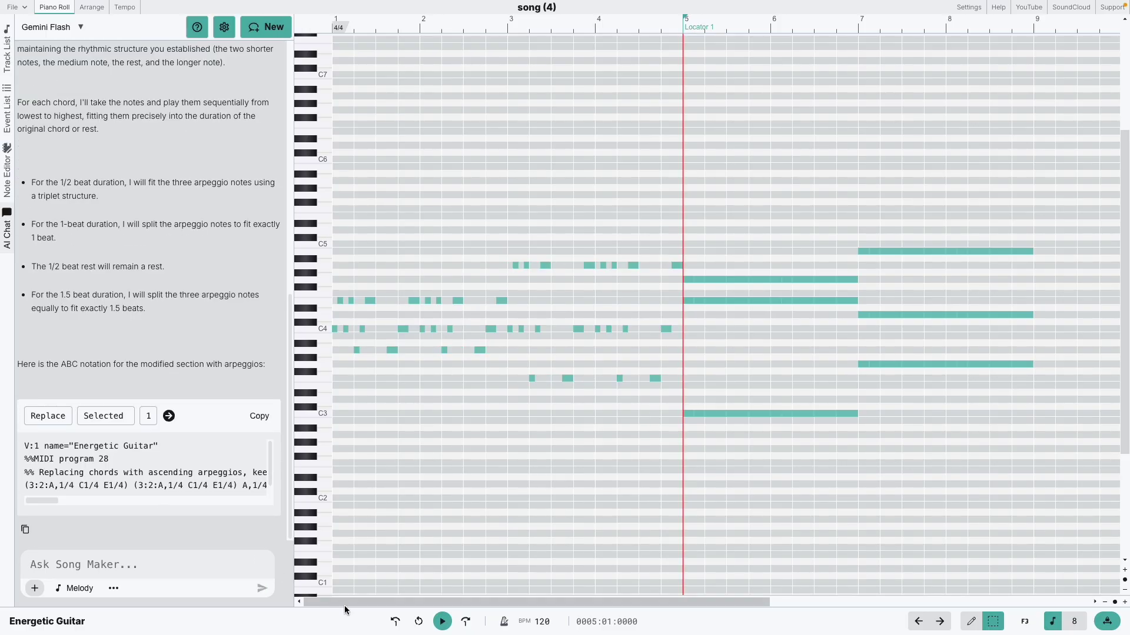
- Play the new bar 1–4 arpeggios from the start, then stop with the playhead at bar 5
click(418, 621)
click(442, 622)
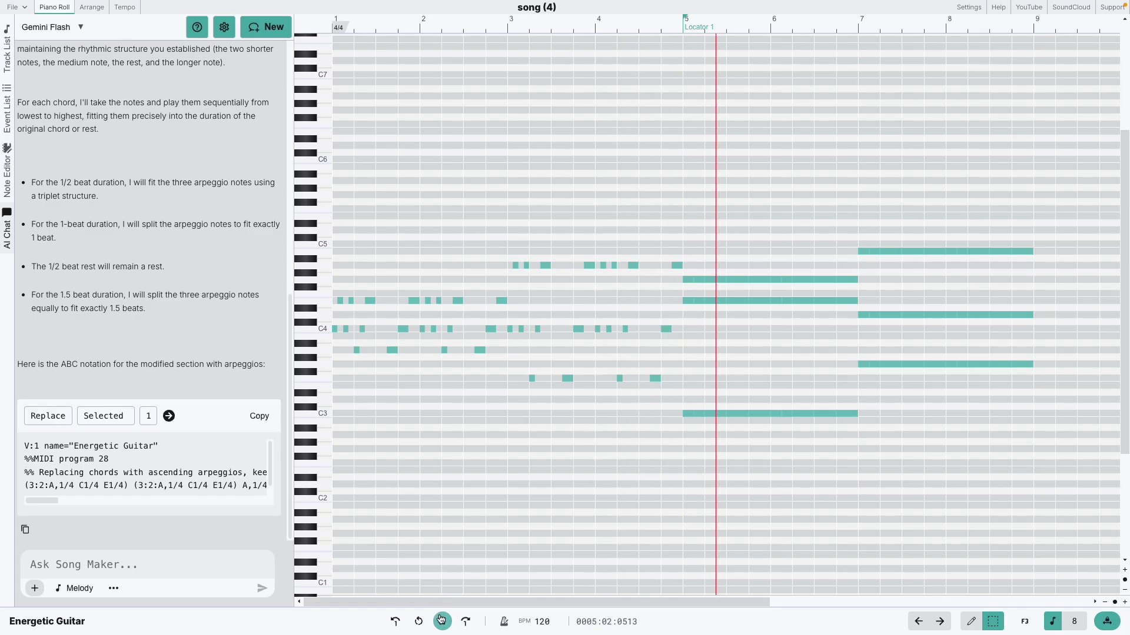
click(442, 614)
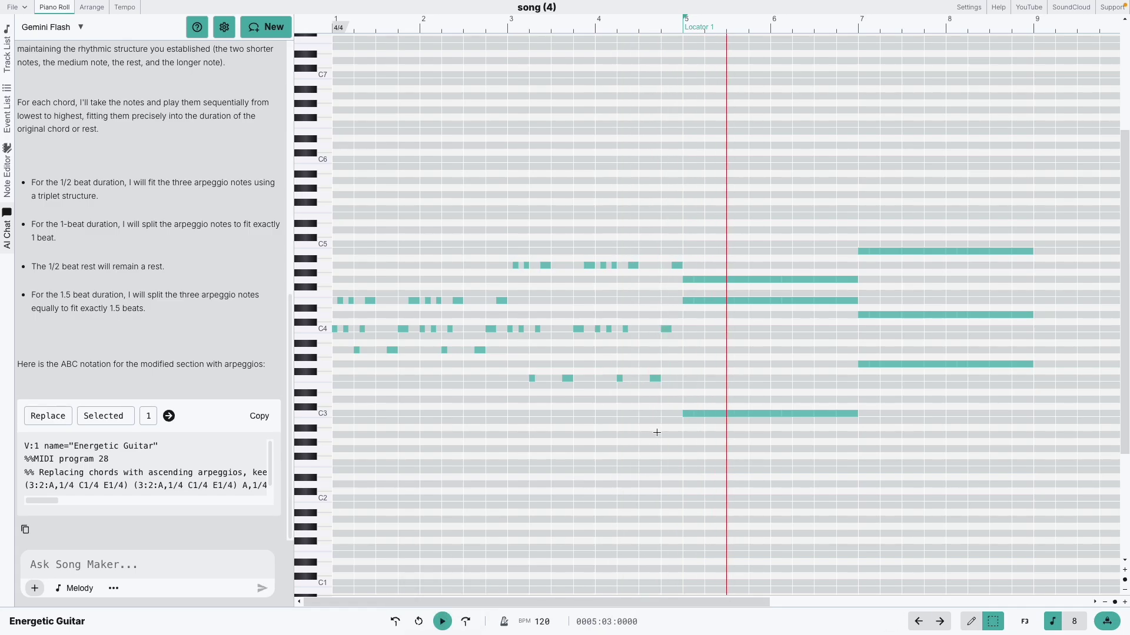
click(684, 444)
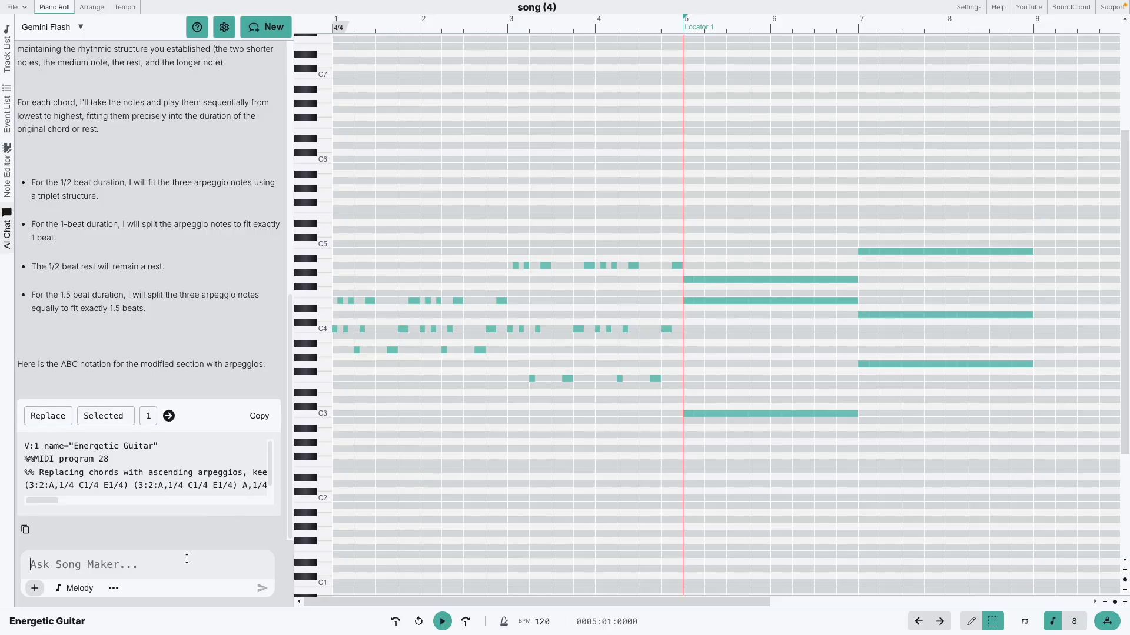
- Attach bars 0 to 5 as chat context with the /# range picker
text(/#)
key(Down)
key(Down)
key(Down)
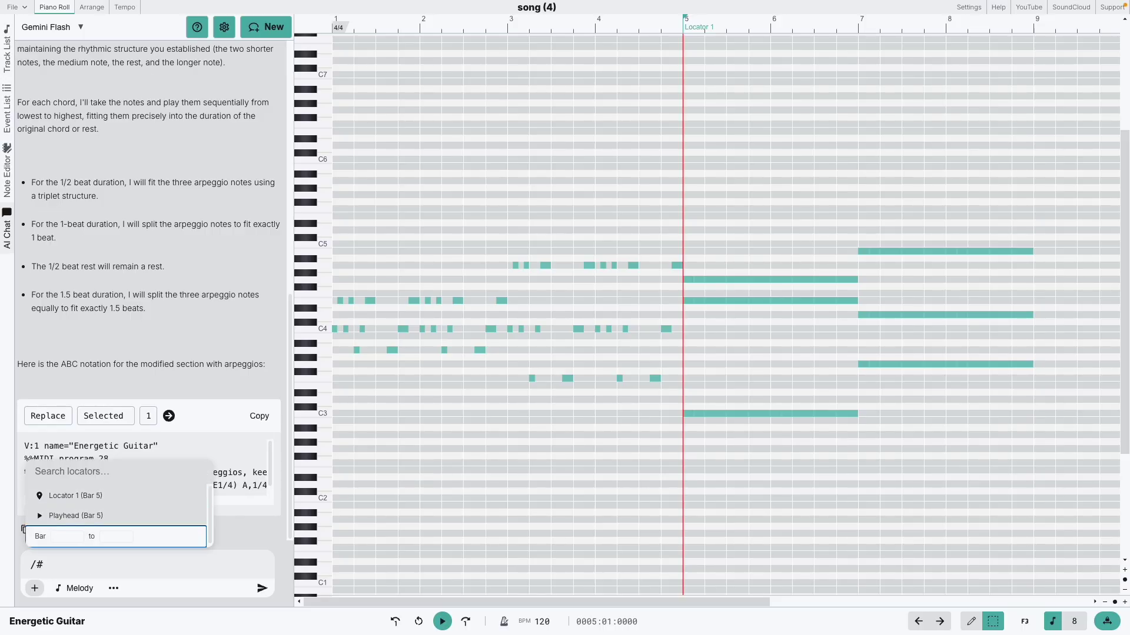
key(Return)
key(Tab)
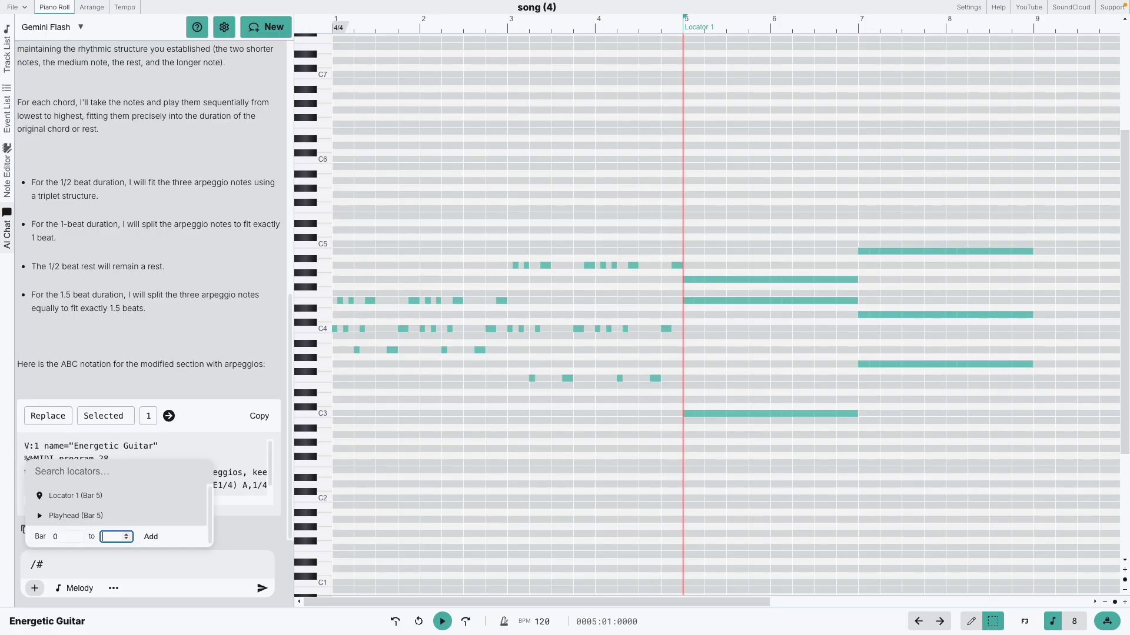
key(Return)
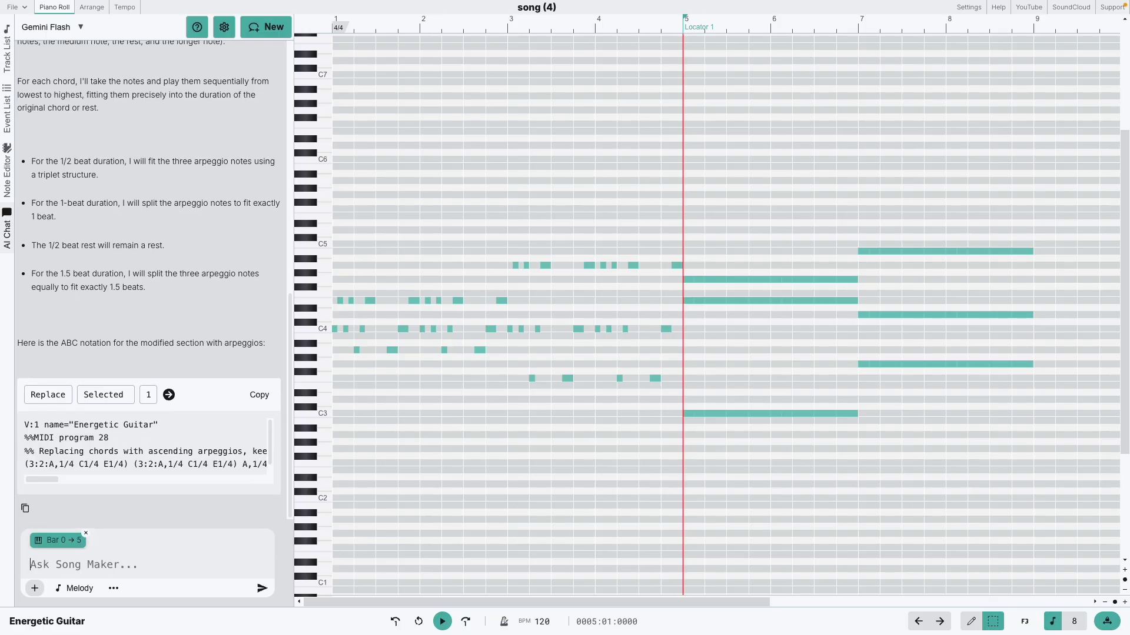
- Send 'Using the previous bars as an example, continue on its pattern for the chords after the playhead, replace them'
text(Using the previous bars as)
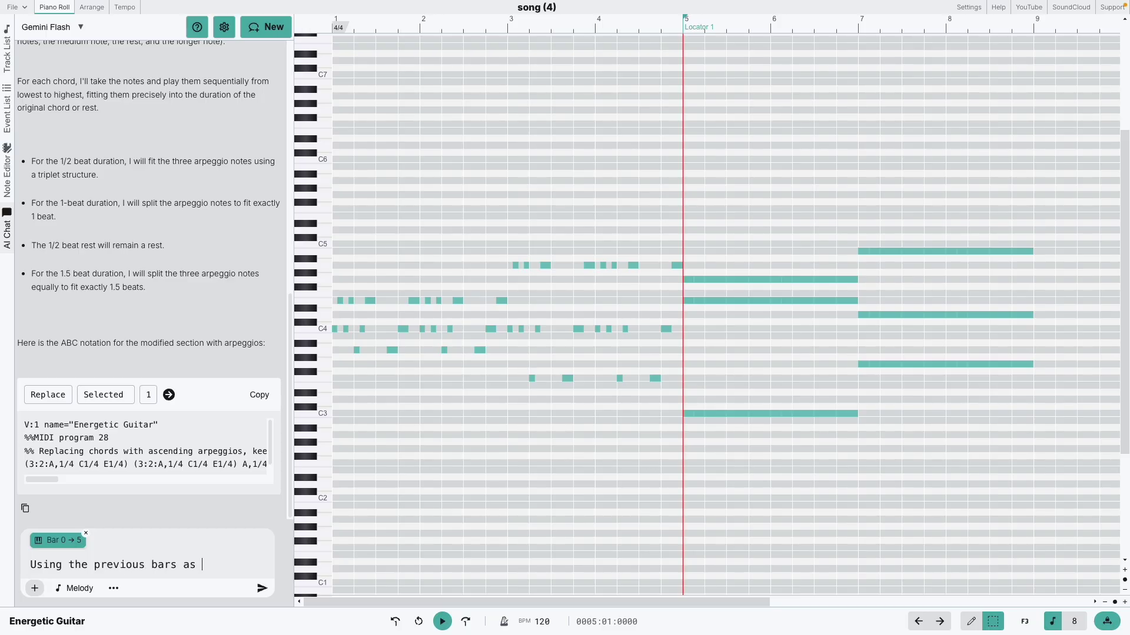
text(an example, continue on it)
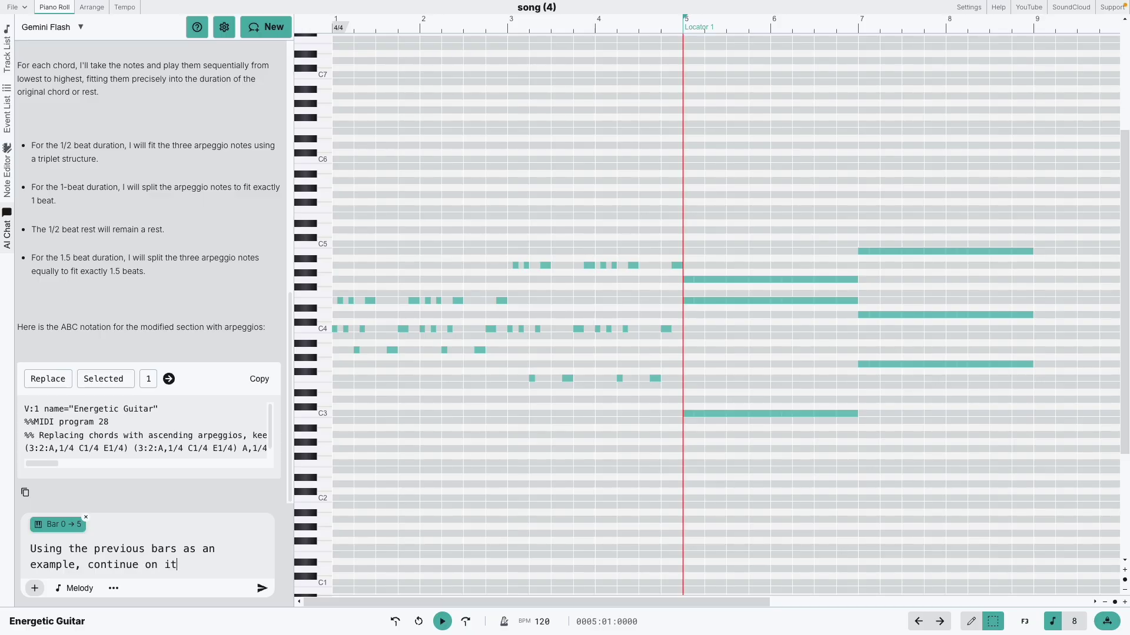
text(he chords after the playhead)
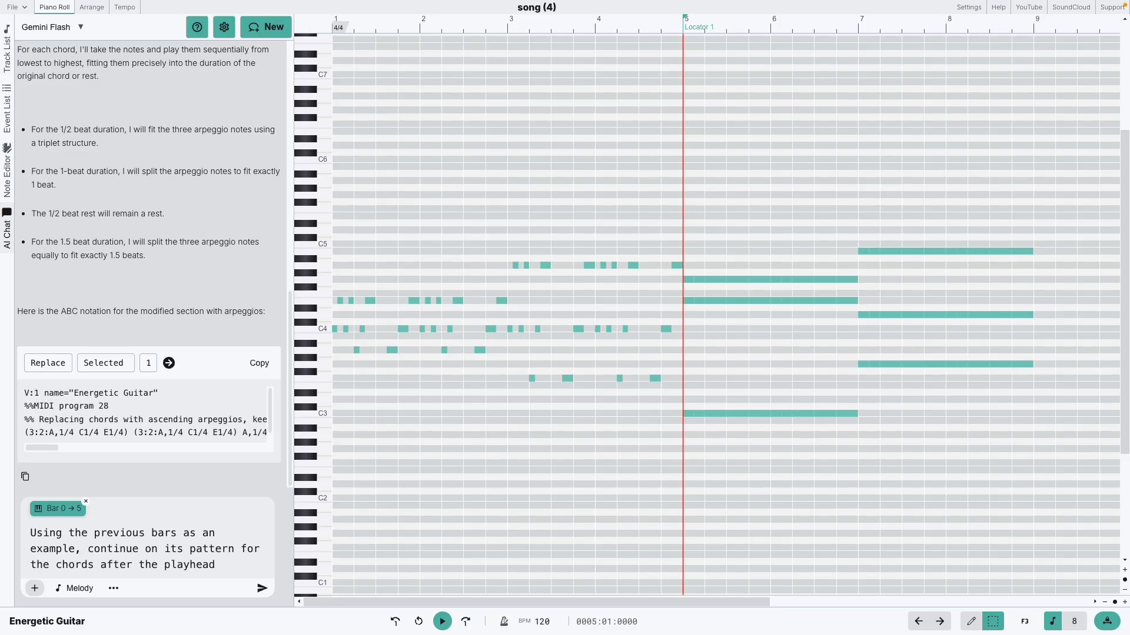
text(eplace them)
key(Return)
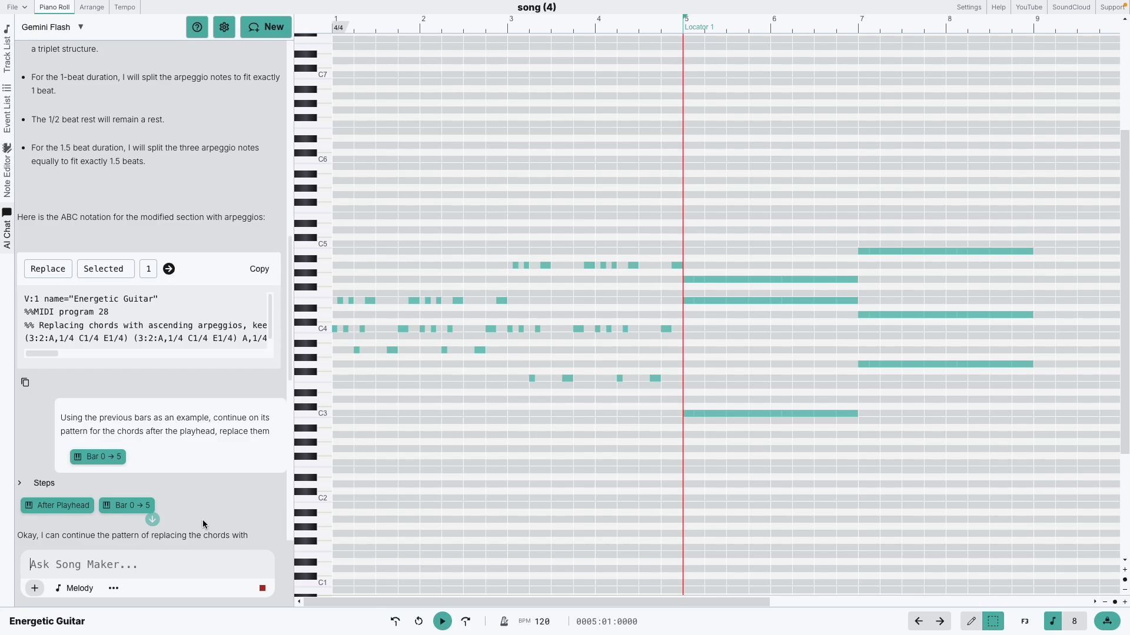
- Replace the bar 5–8 chords with the continued arpeggios, play them, then rewind to bar 1
click(154, 519)
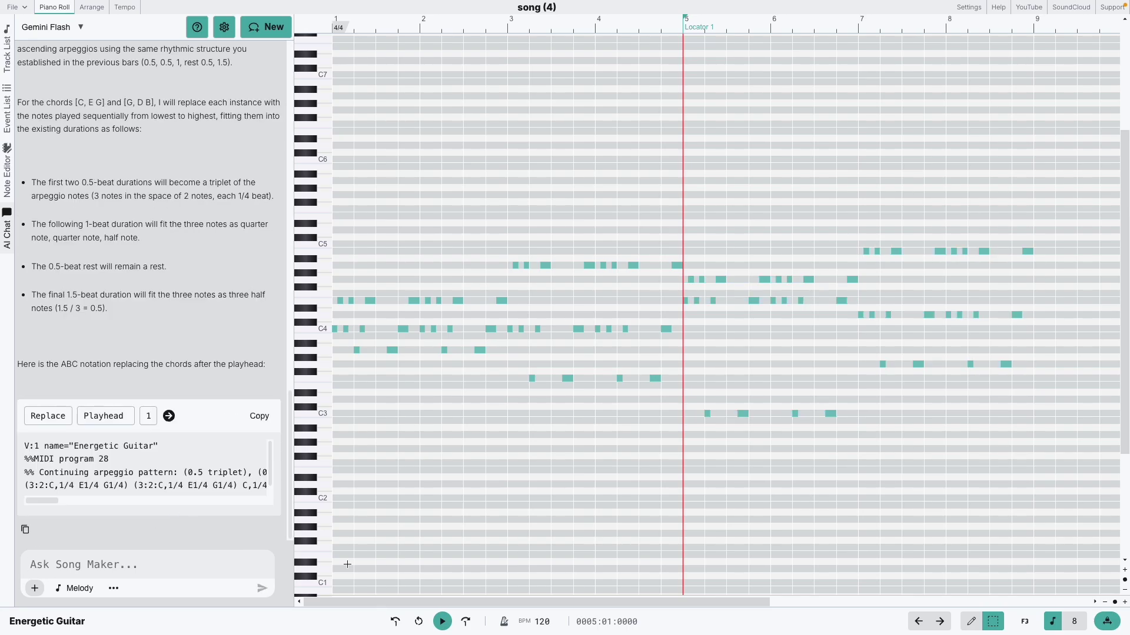
click(443, 624)
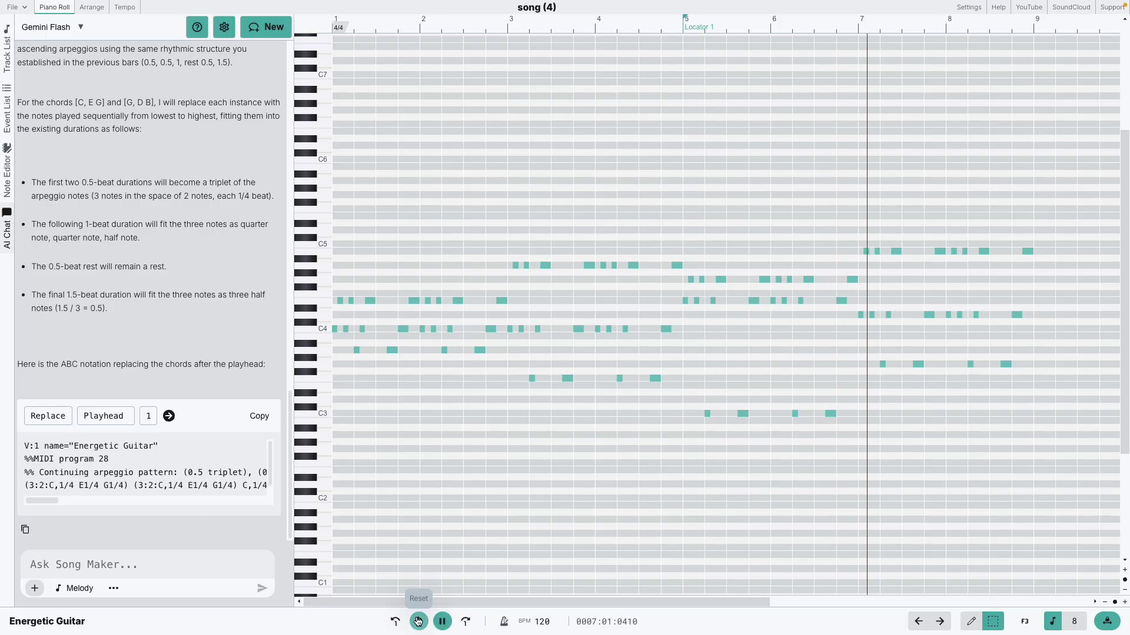
click(419, 622)
click(418, 621)
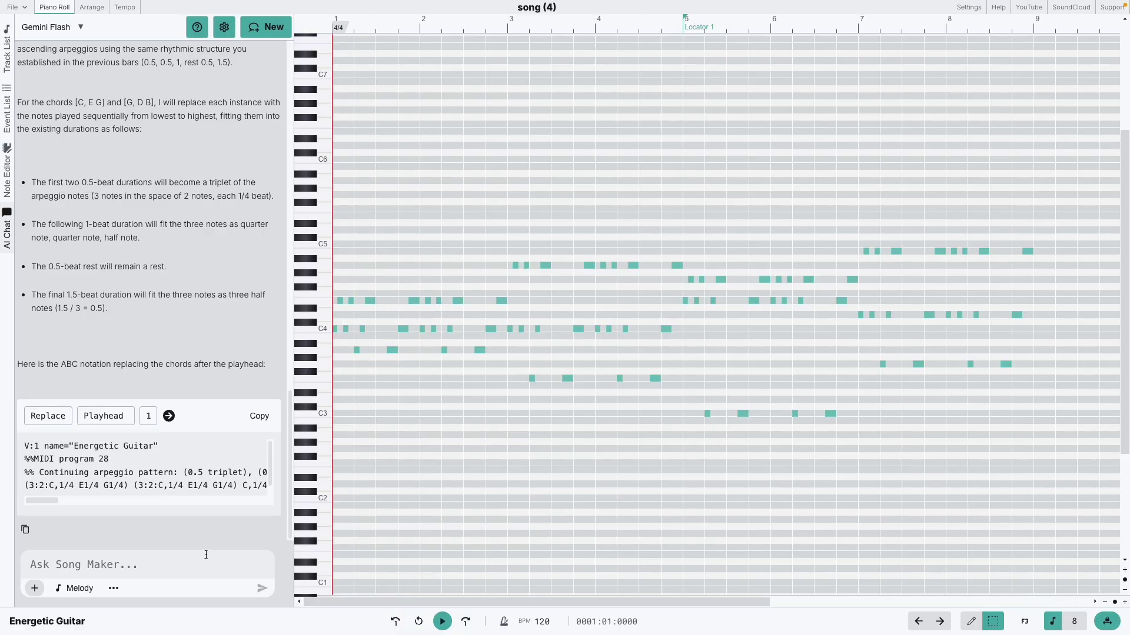
- Ask the AI for a bass line complementing the phrase with A, F, G and C as anchors, then play it
text(Add a bass line to compl)
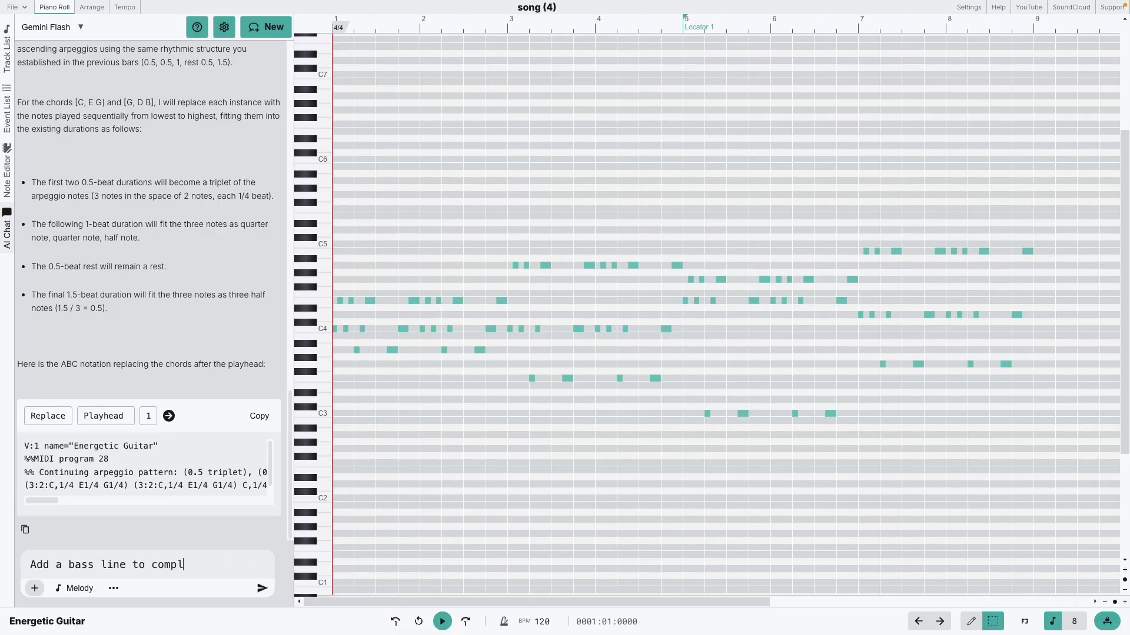
text(ement this whole phrase. Try using A, F G, and )
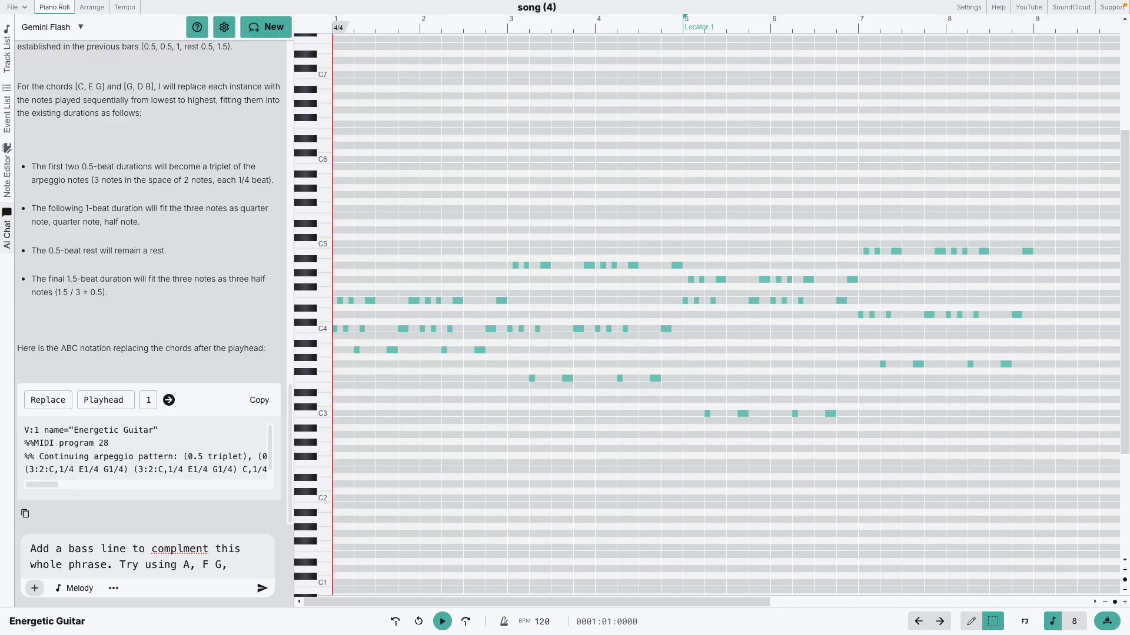
text(C as anchors)
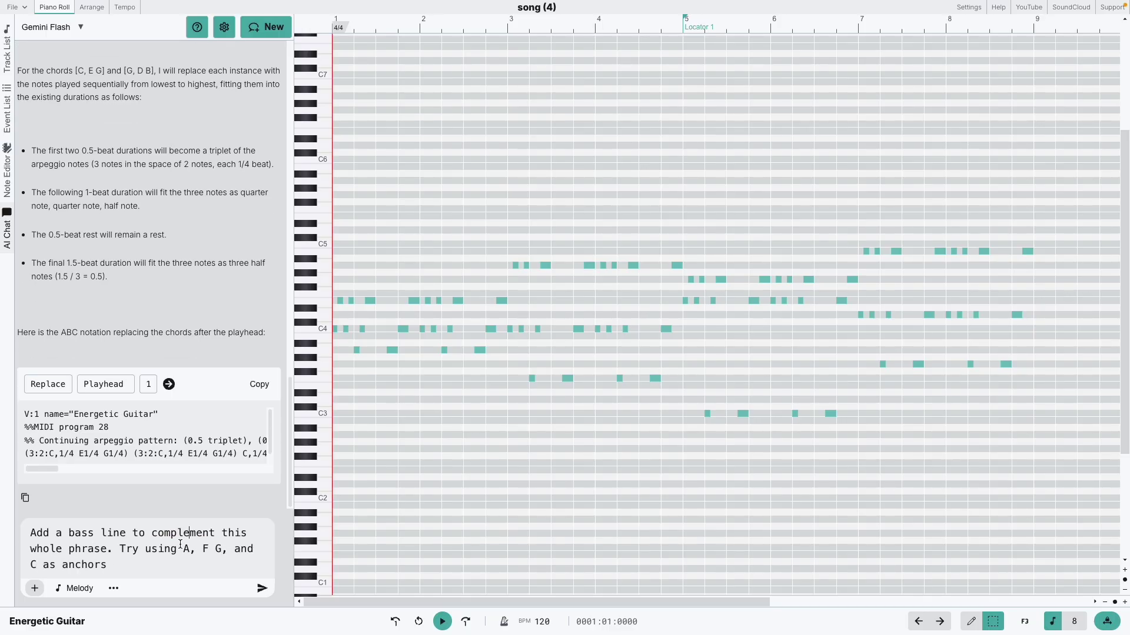
key(Return)
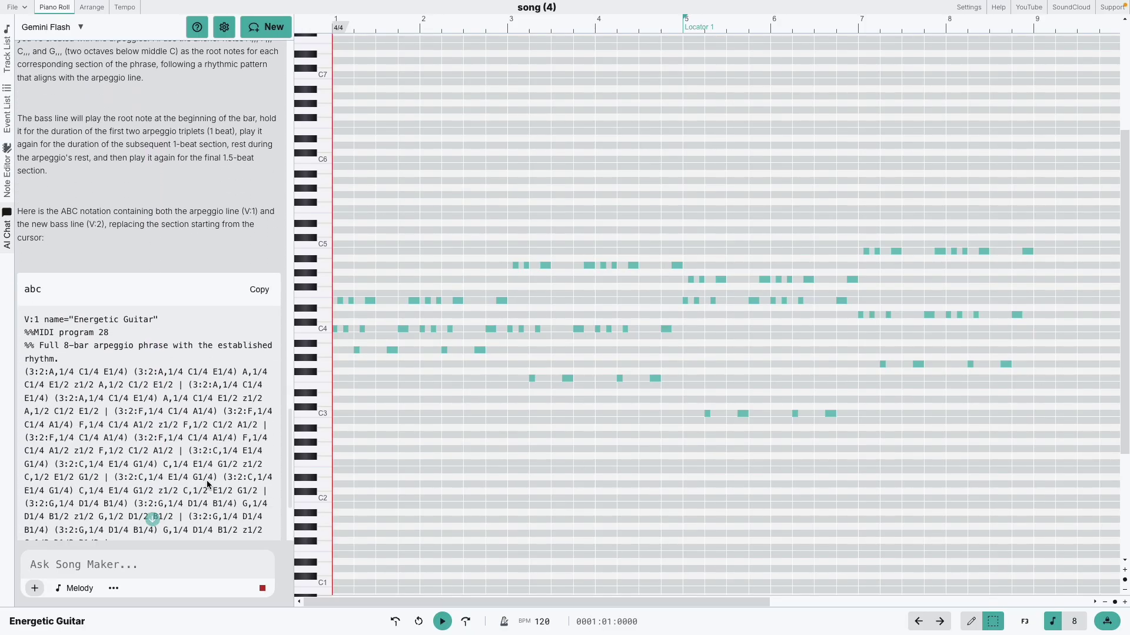
click(442, 622)
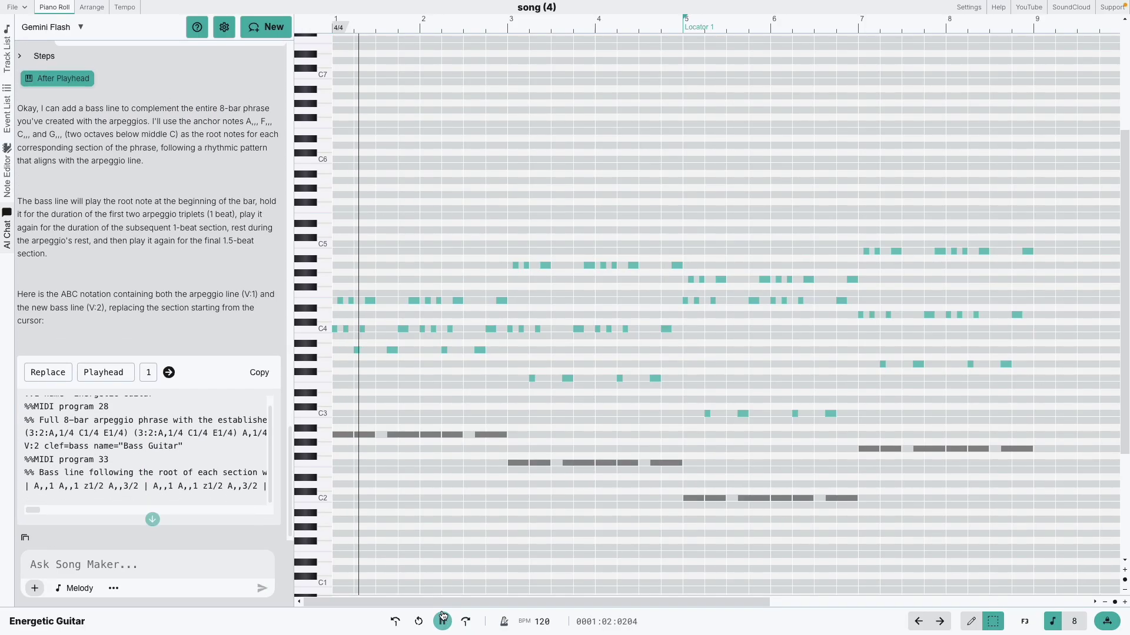
- Lower the Bass Guitar track's volume in the Track List
mouse_move(334, 123)
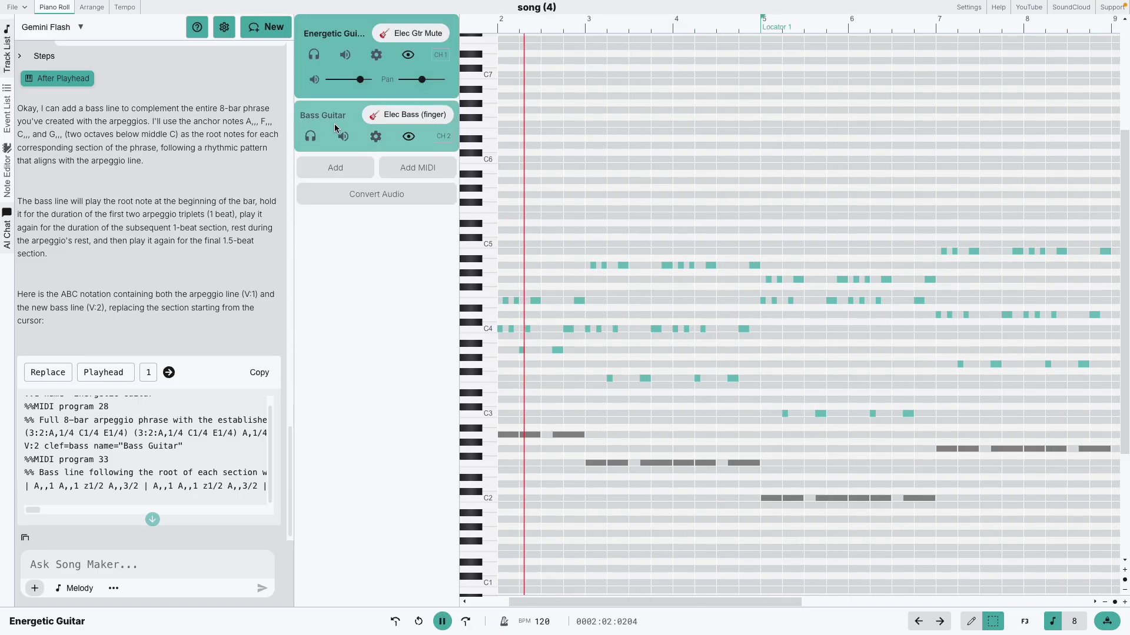
click(357, 136)
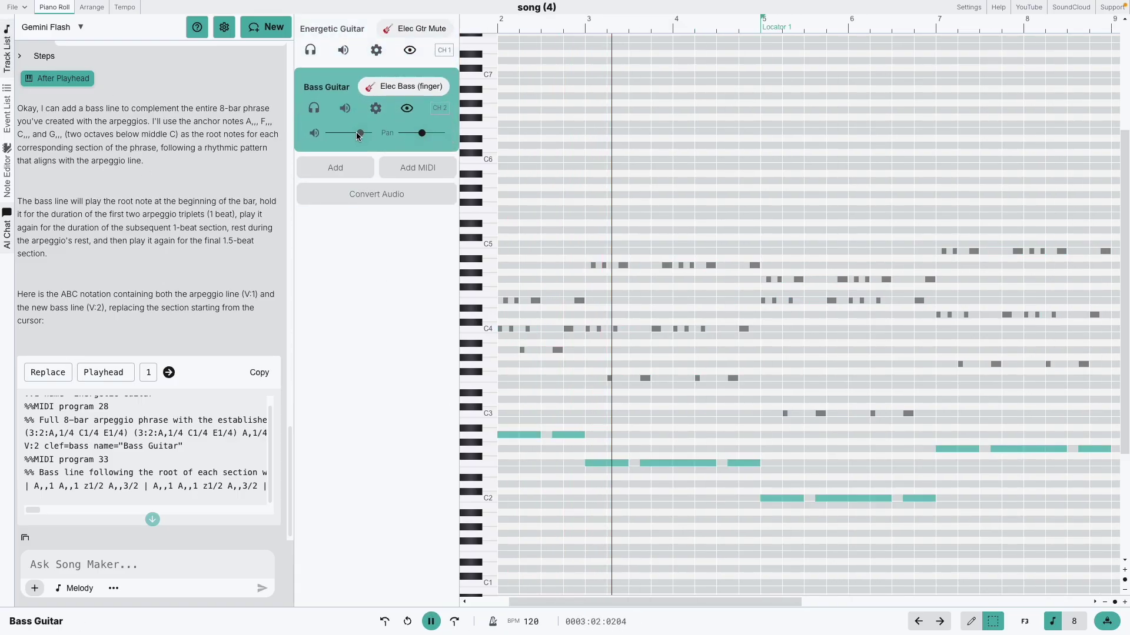
drag(357, 135, 331, 135)
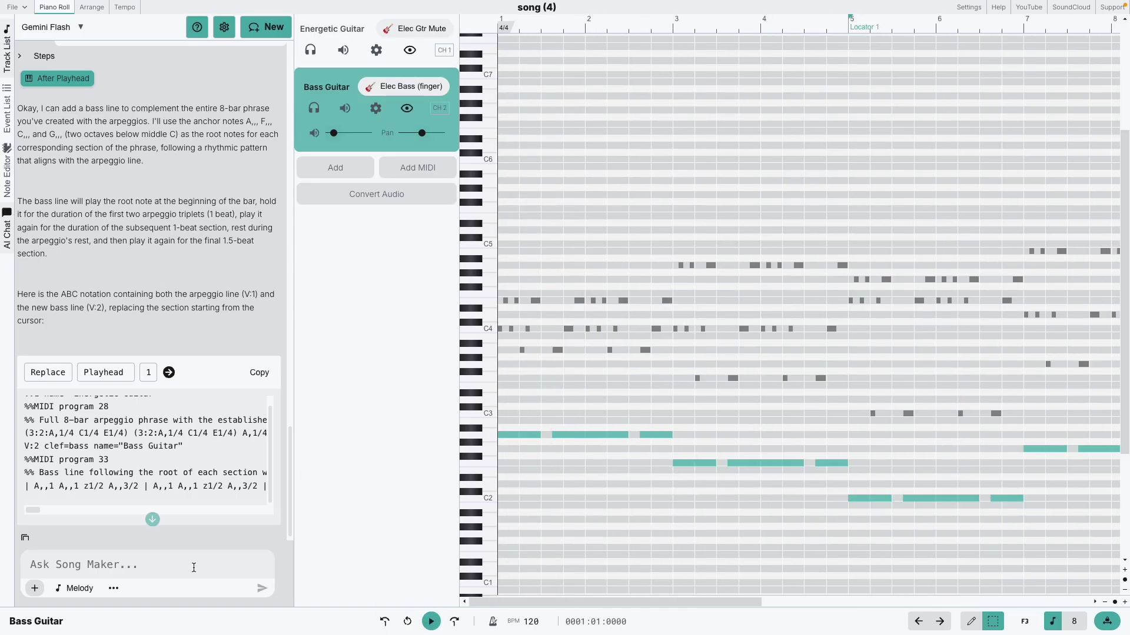
- Send a Drums request: 'Add an edm styled drum beat for 4 bars'
text(/@D)
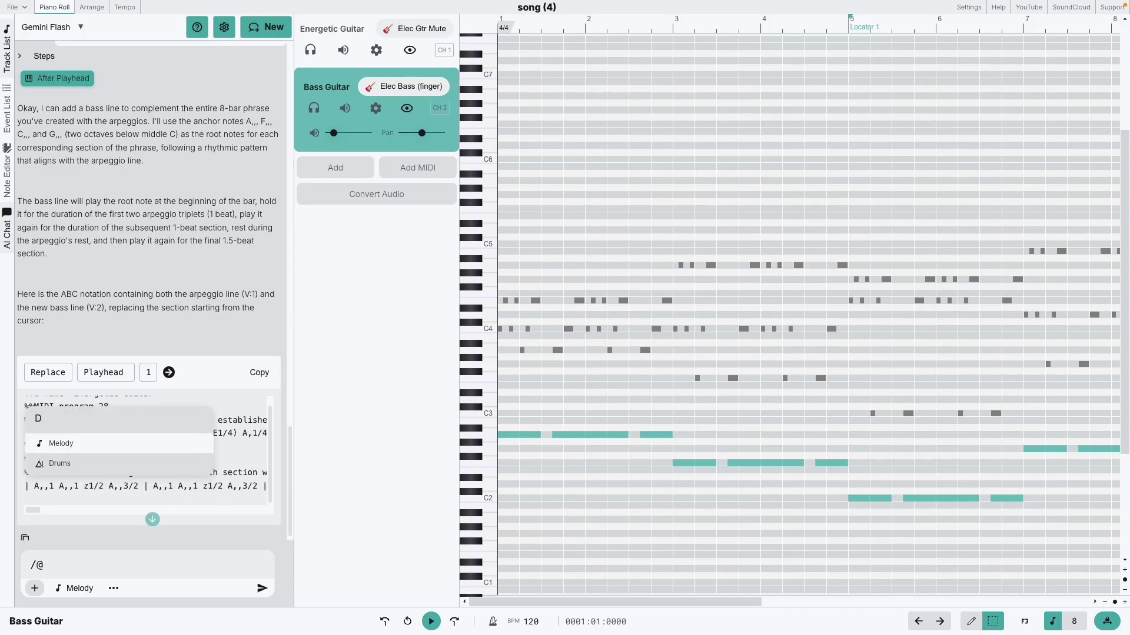
key(Down)
key(Return)
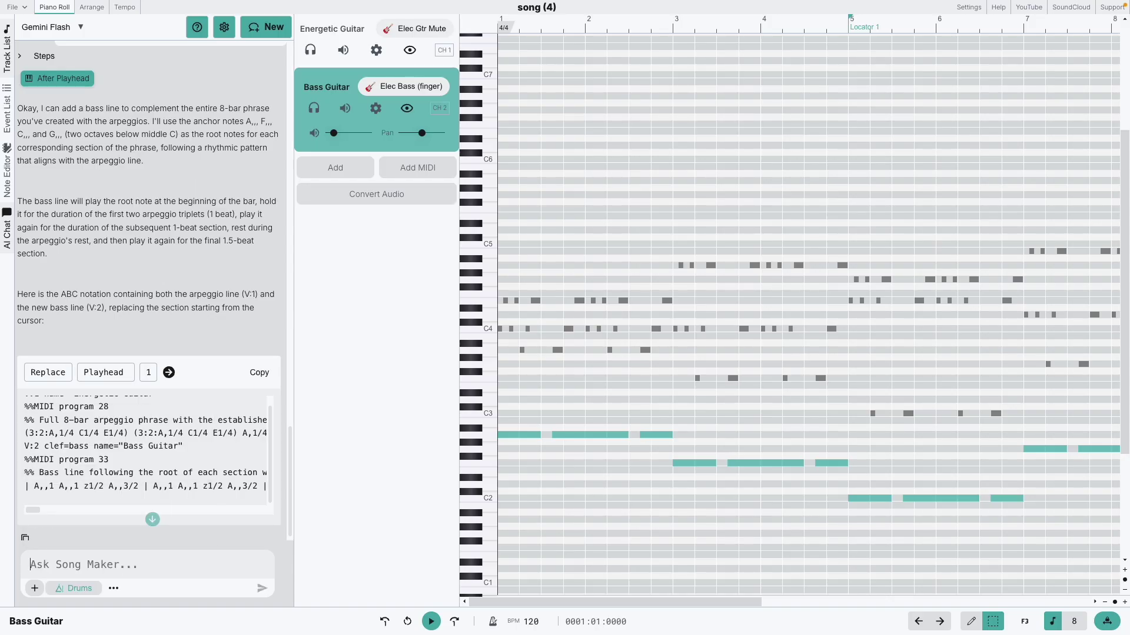
text(Add an edm styled drum beat for 4)
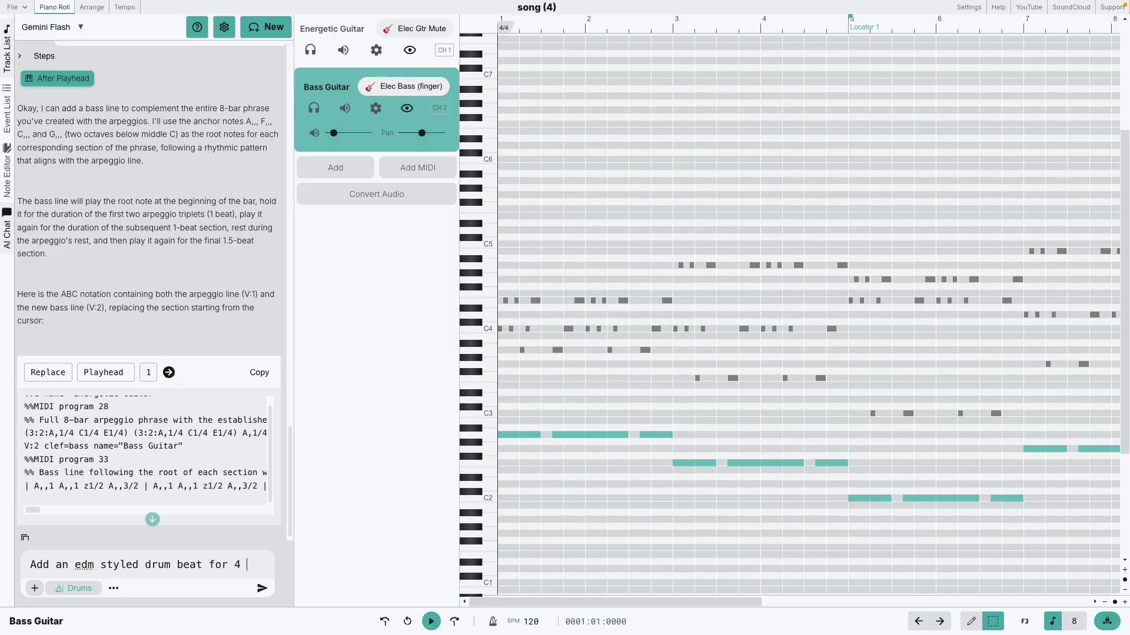
key(Return)
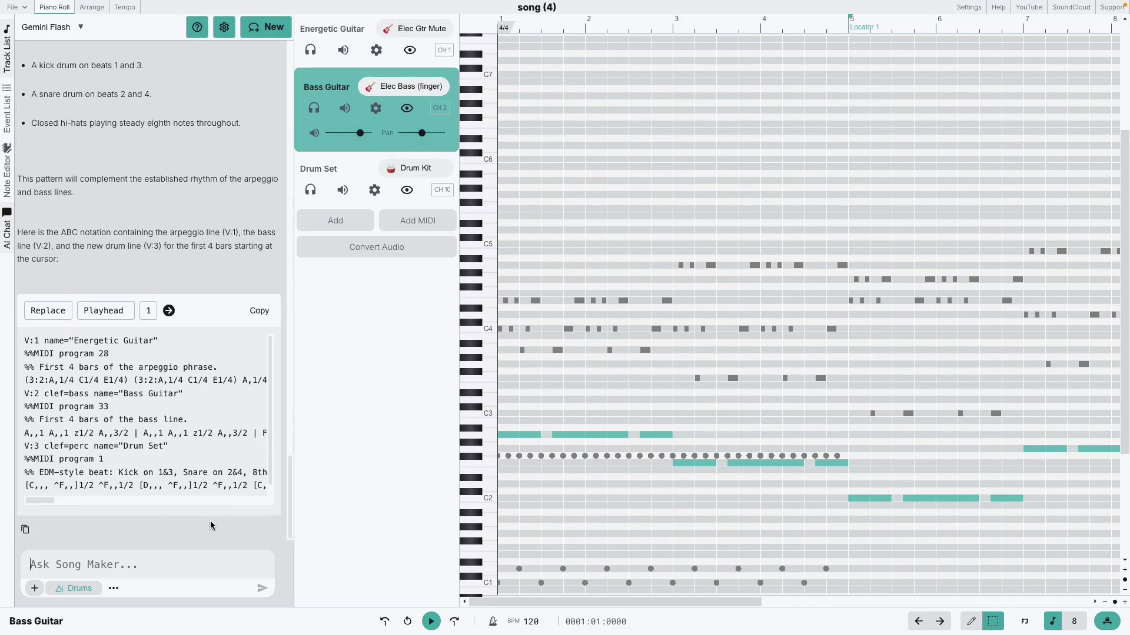
- Play the mix, lower the Drum Set track's volume, and return to bar 1
click(422, 621)
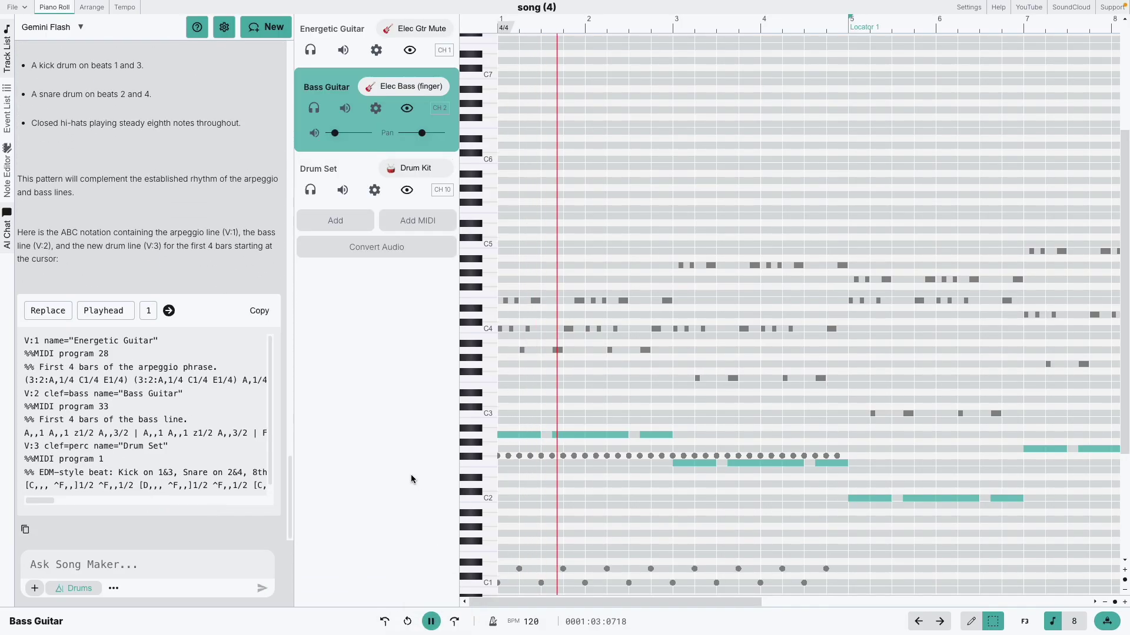
click(365, 165)
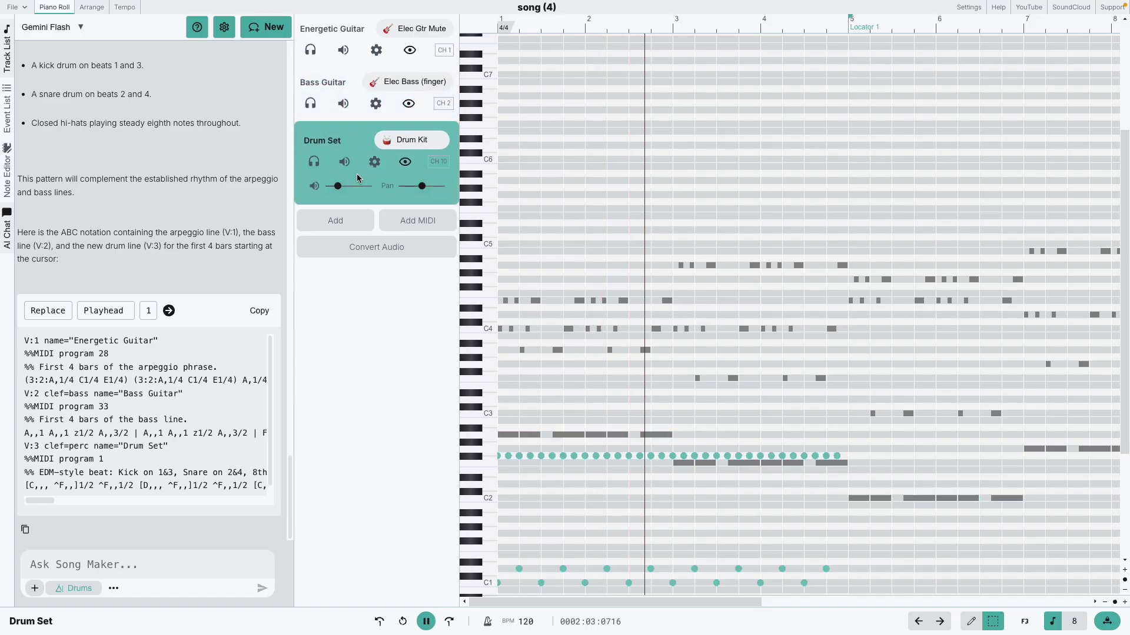
drag(338, 187, 333, 187)
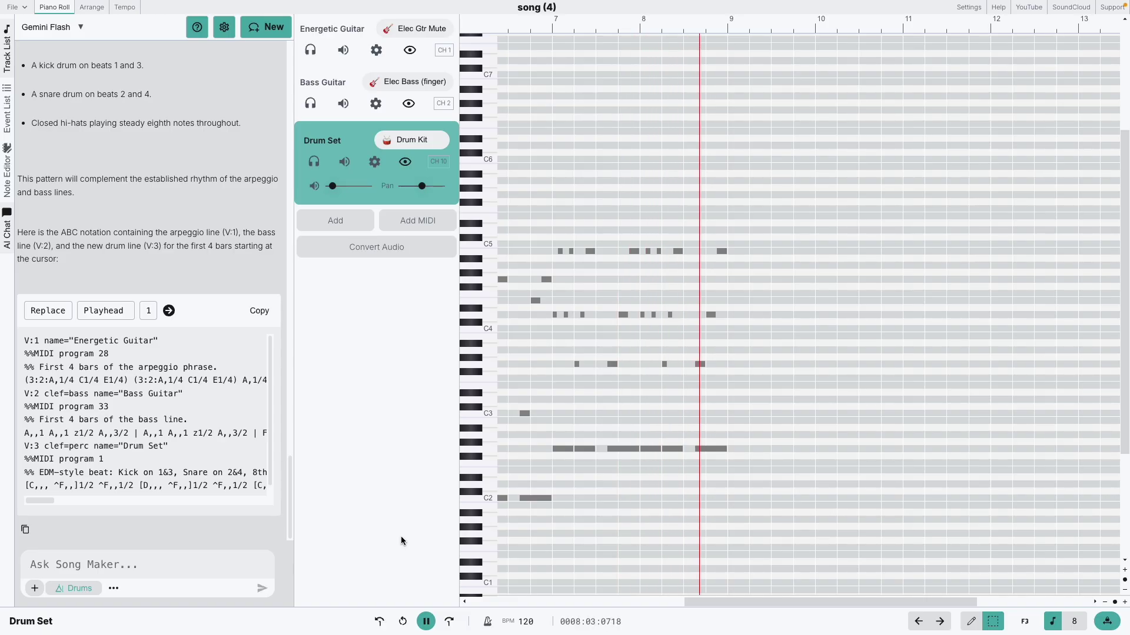
click(403, 622)
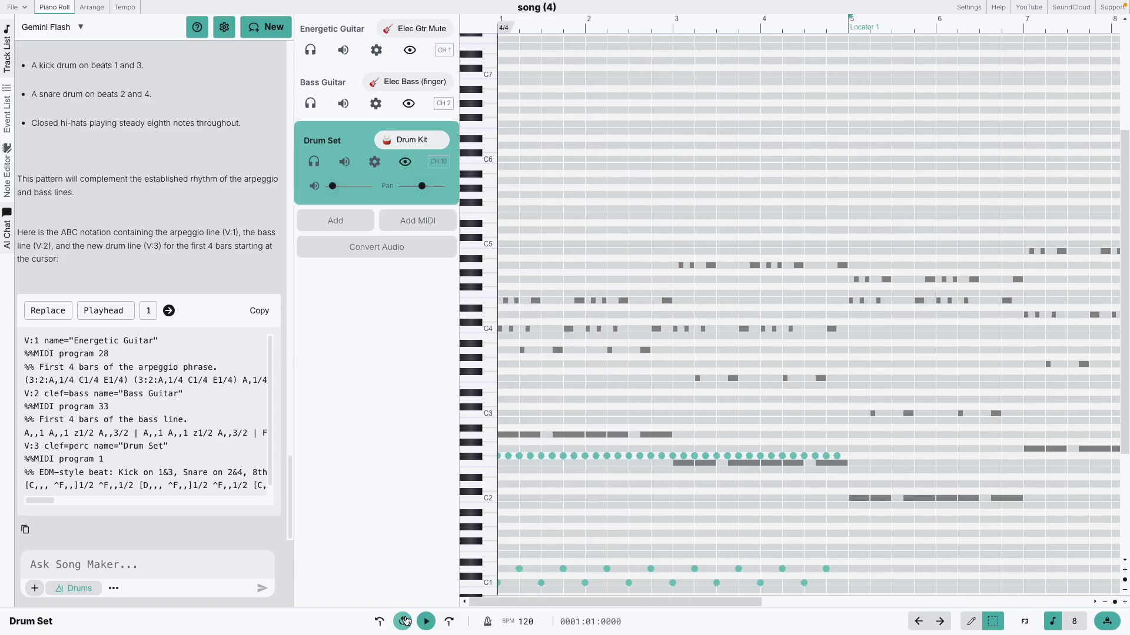
click(35, 589)
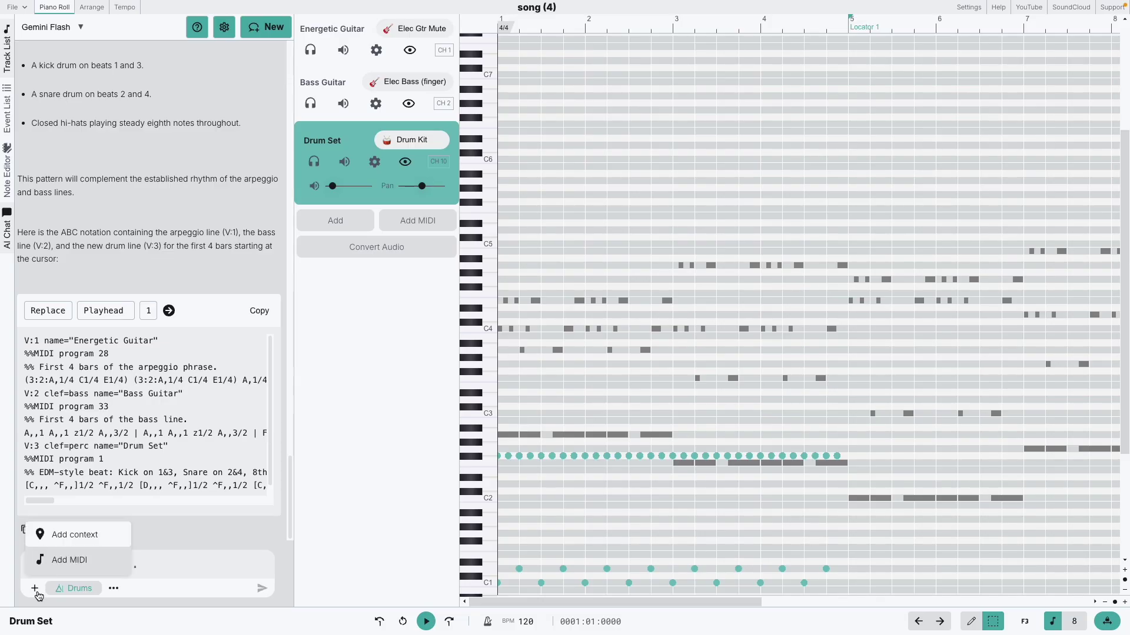